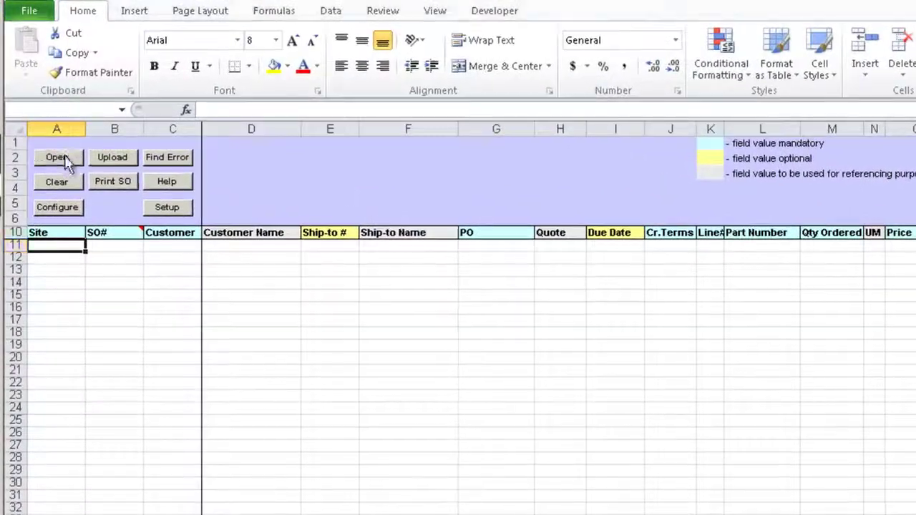
# Step: Load SOinput.csv into the order template and select the first order cell B11
pyautogui.click(42, 127)
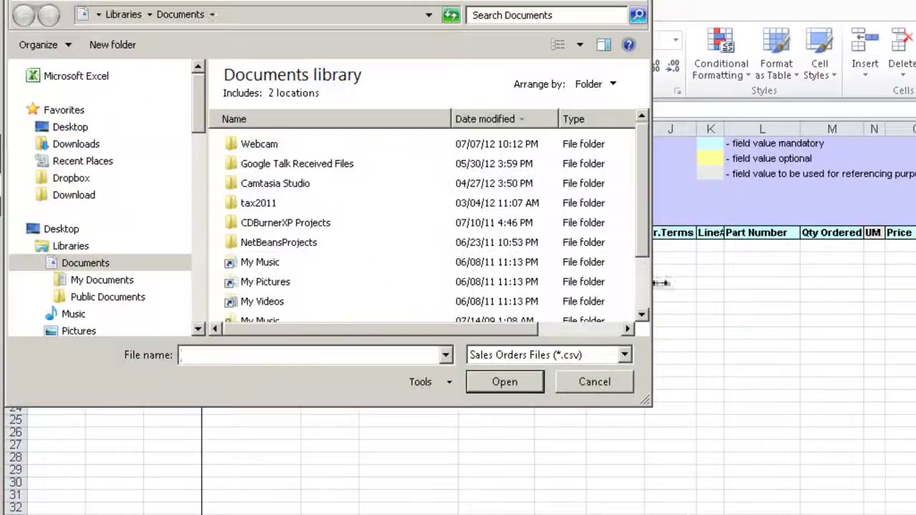
pyautogui.scroll(-2, 634, 308)
pyautogui.click(288, 313)
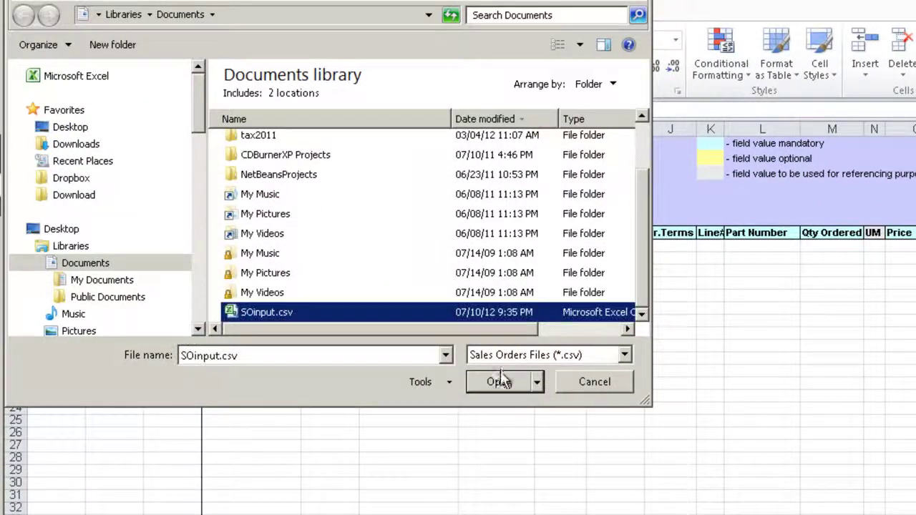
pyautogui.click(501, 377)
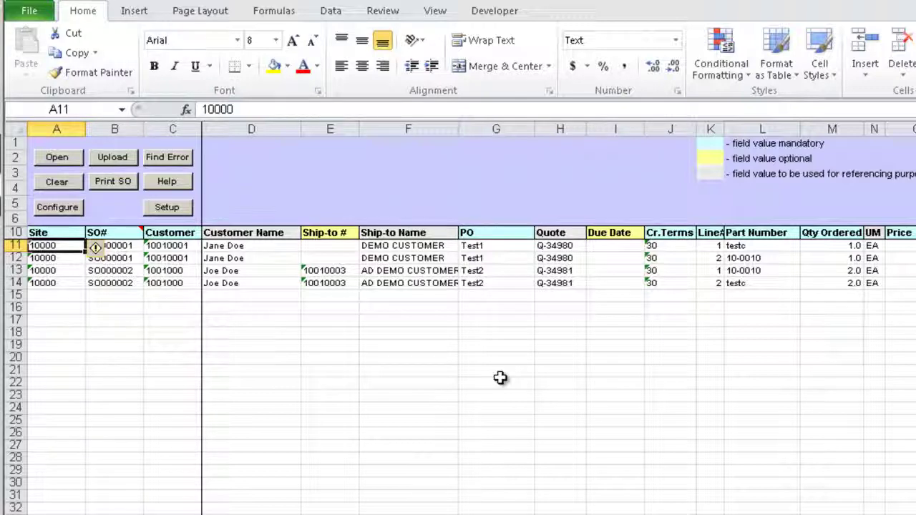
pyautogui.click(135, 246)
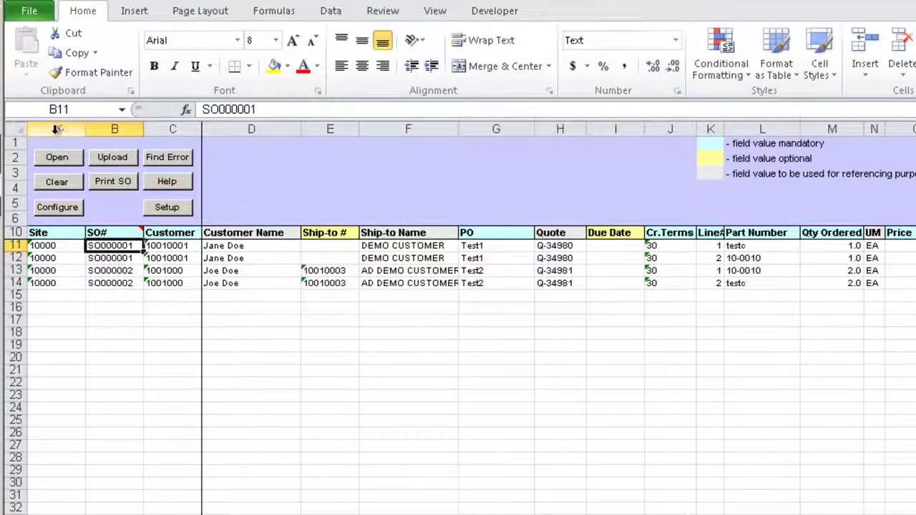
# Step: Start the upload to QAD and log in with the QAD user ID
pyautogui.click(121, 160)
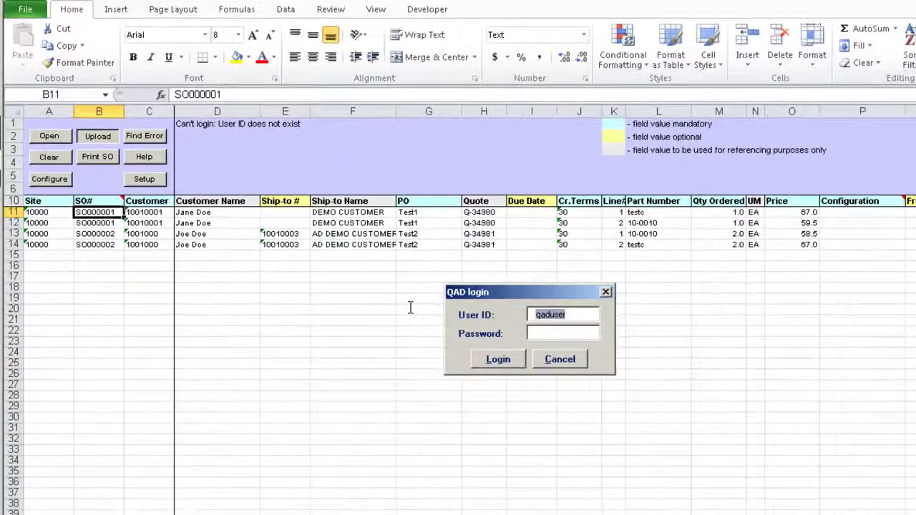
pyautogui.write('mfg')
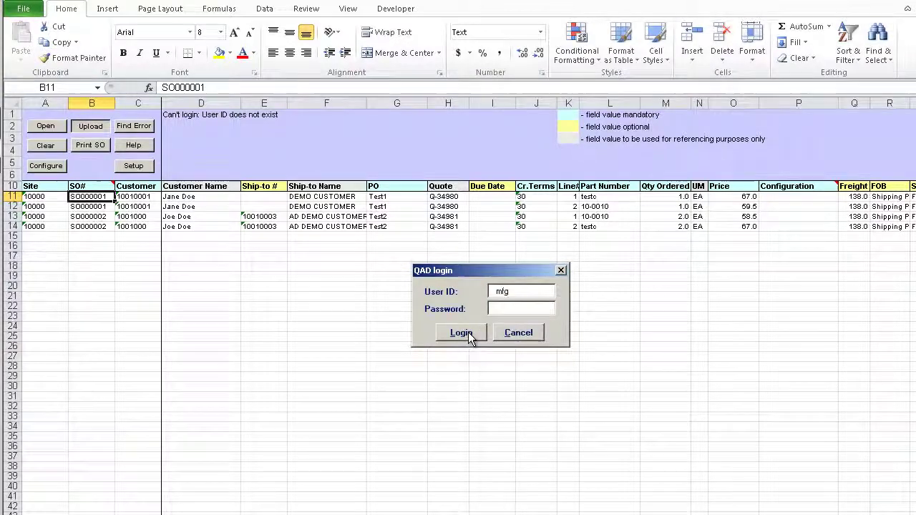
pyautogui.click(466, 334)
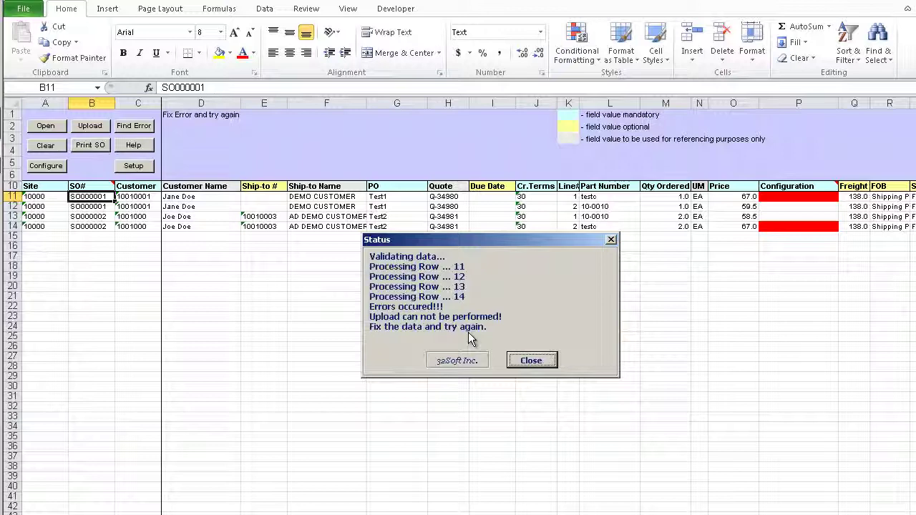
# Step: Dismiss the failed-upload status and jump to the first error, Configuration cell P11
pyautogui.click(525, 360)
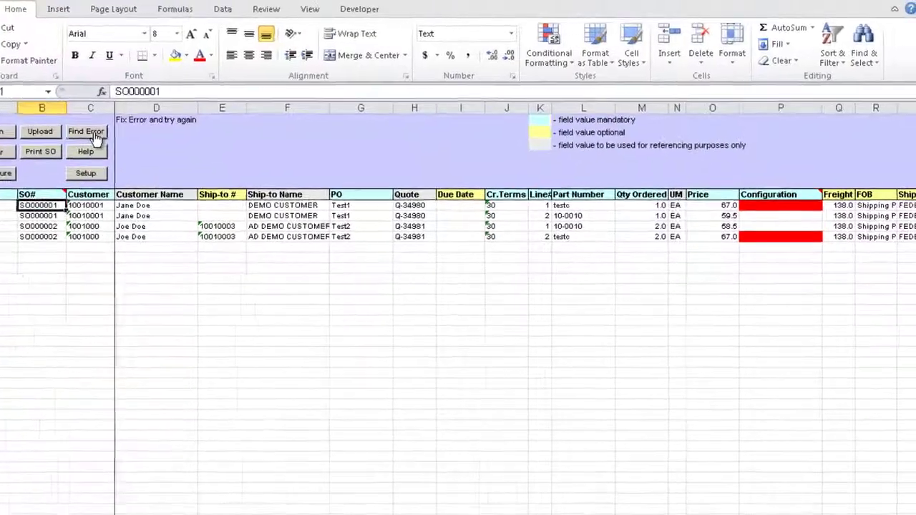
pyautogui.click(143, 131)
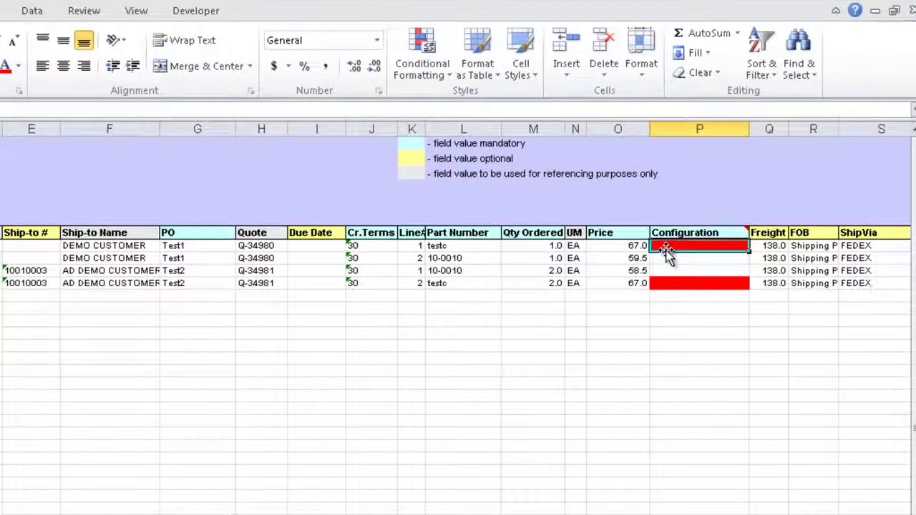
pyautogui.moveTo(674, 244)
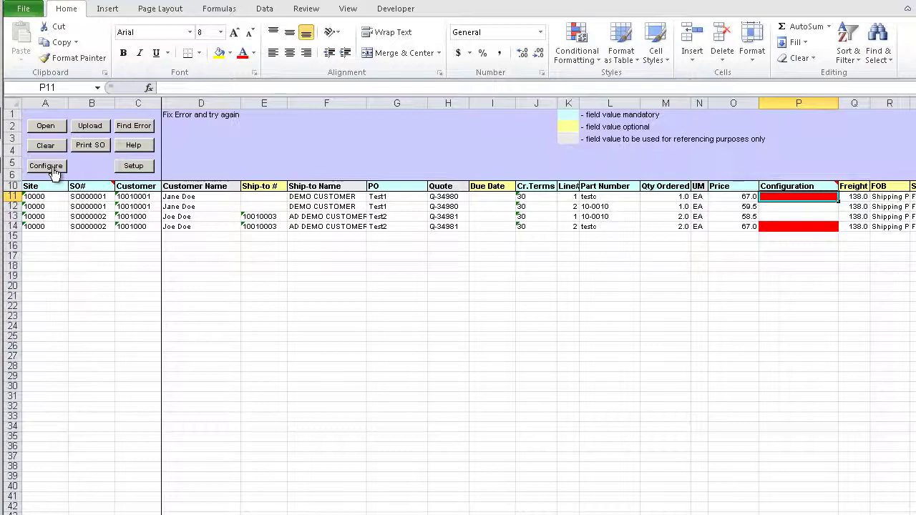
# Step: Download the configuration options and review the Qty Required, Qty Selected, Mandatory and Default columns
pyautogui.click(54, 171)
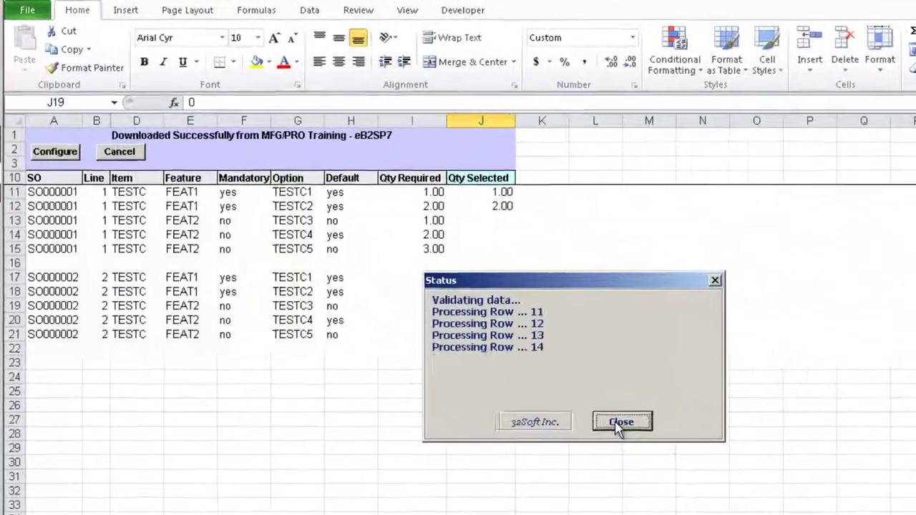
pyautogui.click(531, 360)
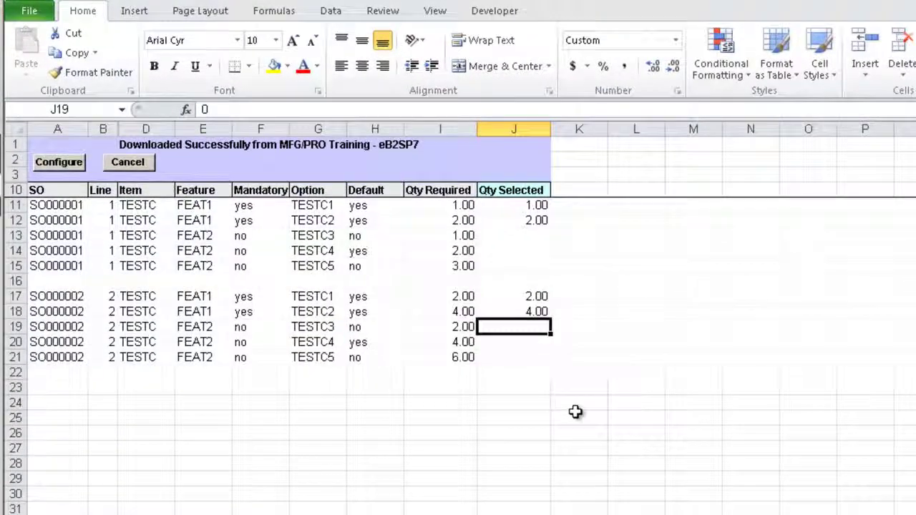
pyautogui.click(440, 197)
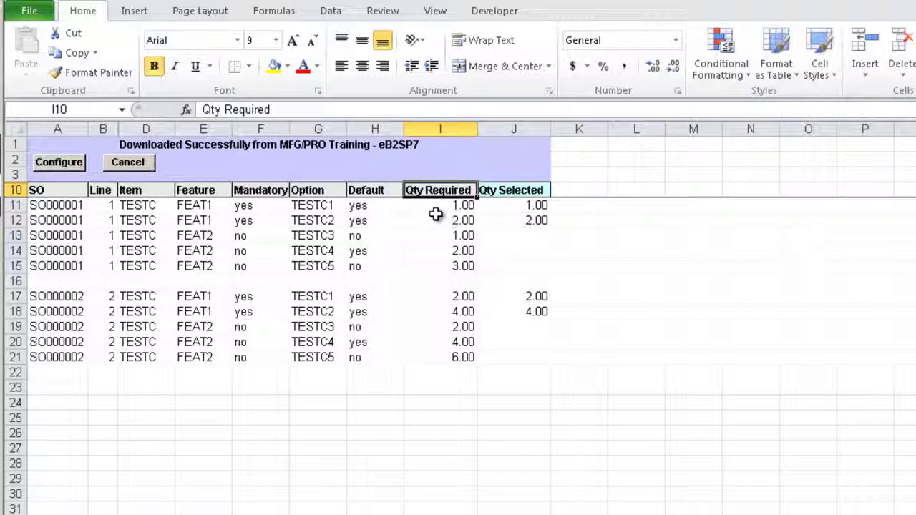
pyautogui.click(528, 189)
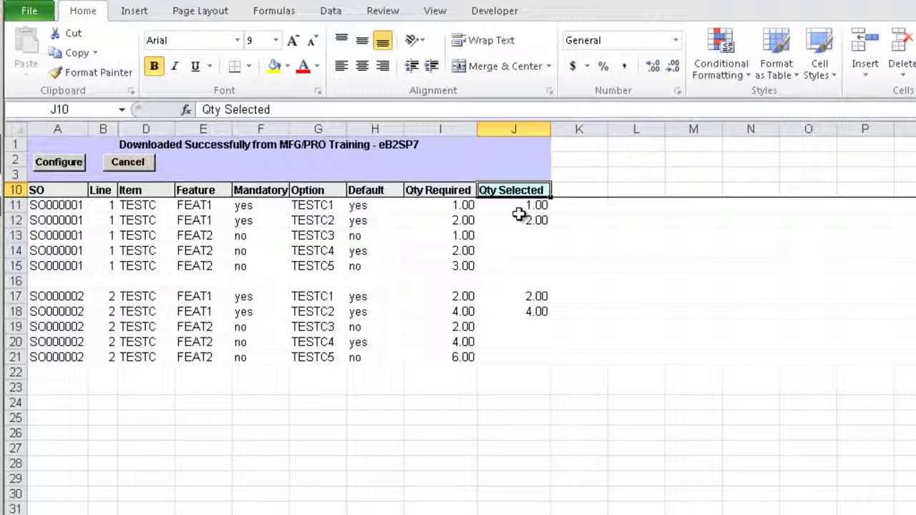
pyautogui.click(265, 205)
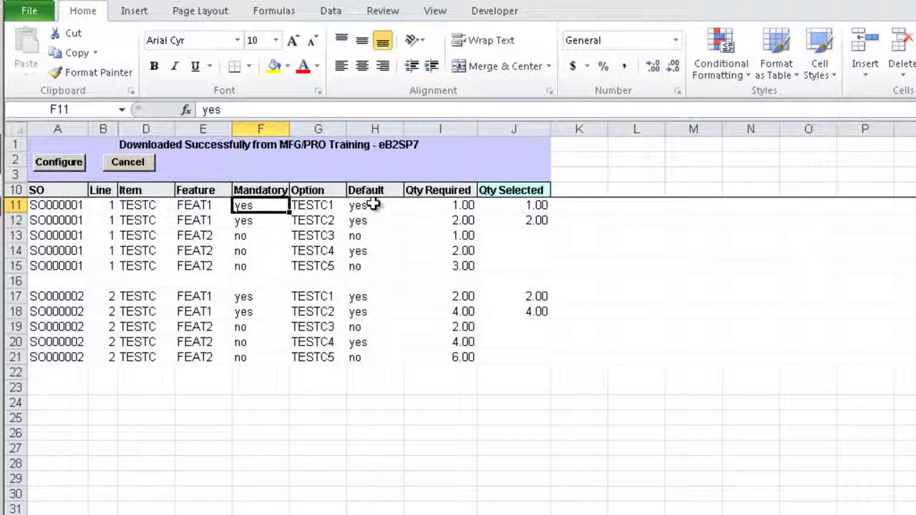
pyautogui.click(374, 205)
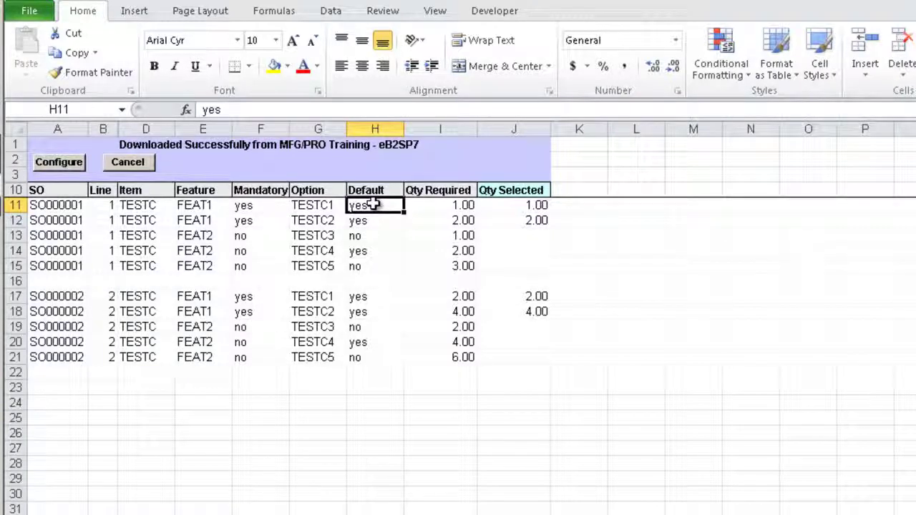
# Step: Enter Qty Selected 1 for the remaining SO000001 options and 3 and 5 for TESTC4 and TESTC5
pyautogui.click(508, 221)
pyautogui.write('1')
pyautogui.press('Return')
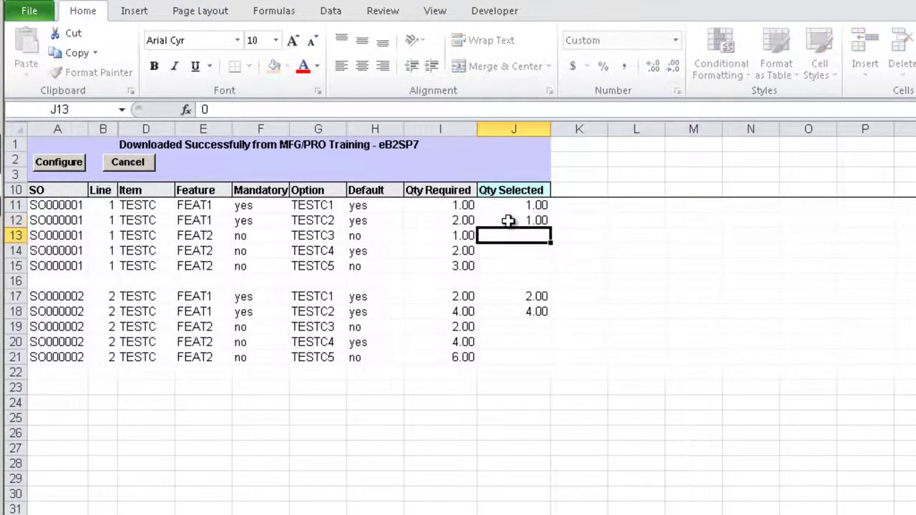
pyautogui.write('1')
pyautogui.press('Return')
pyautogui.write('1')
pyautogui.press('Return')
pyautogui.write('1')
pyautogui.press('Return')
pyautogui.press('Return')
pyautogui.press('Return')
pyautogui.press('Return')
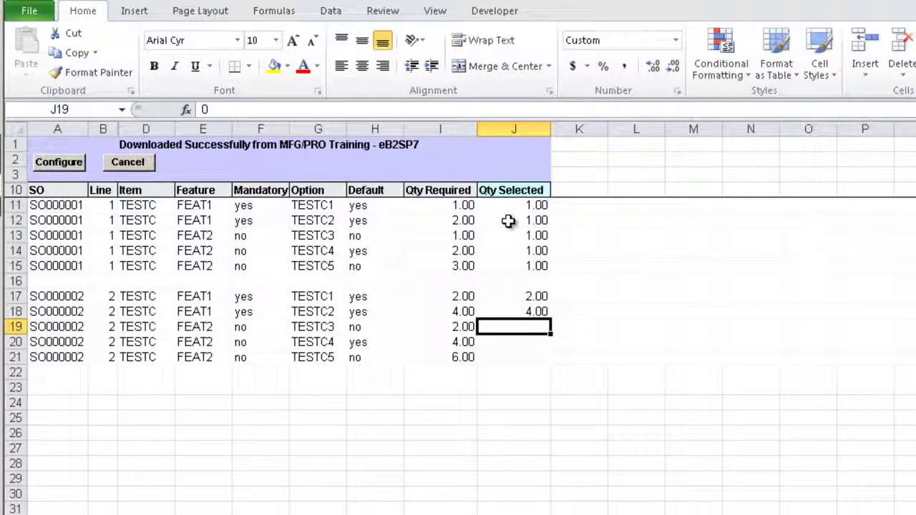
pyautogui.press('Return')
pyautogui.write('3')
pyautogui.press('Return')
pyautogui.write('5')
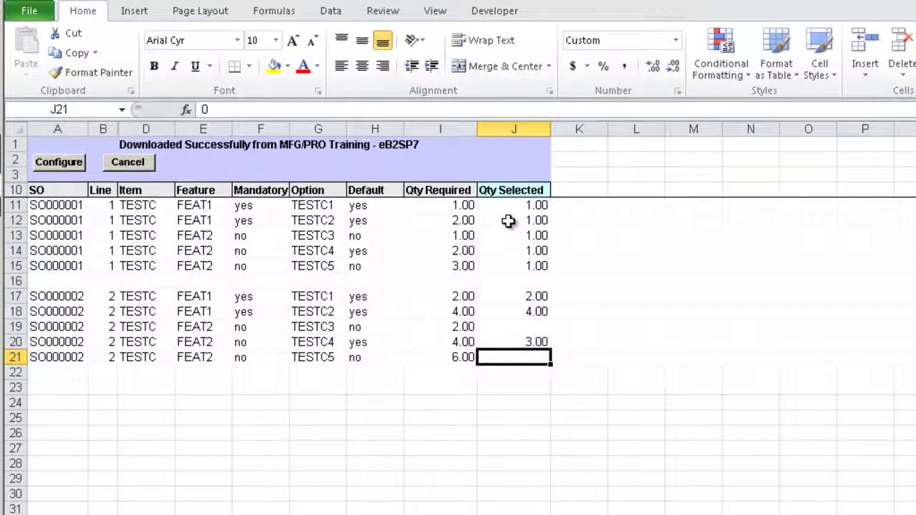
pyautogui.press('Up')
pyautogui.press('Up')
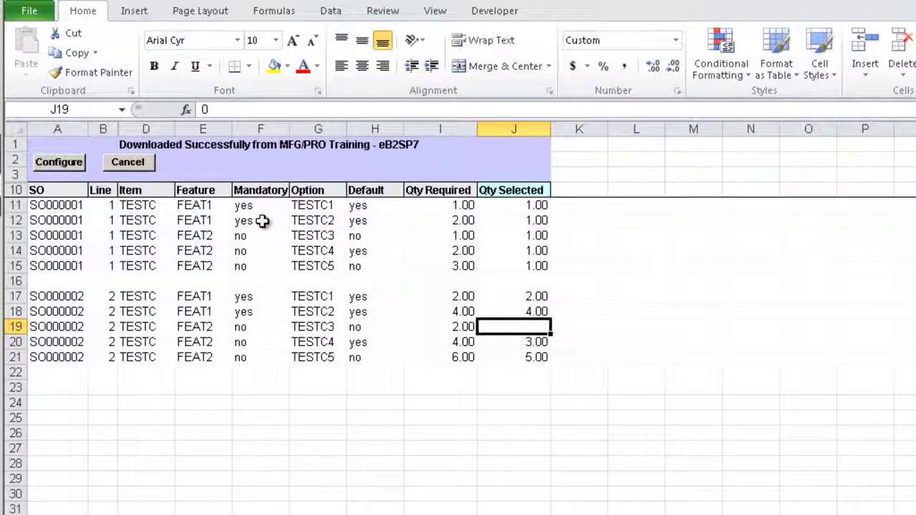
# Step: Apply the option quantities to build the column P Configuration strings and check both
pyautogui.click(74, 166)
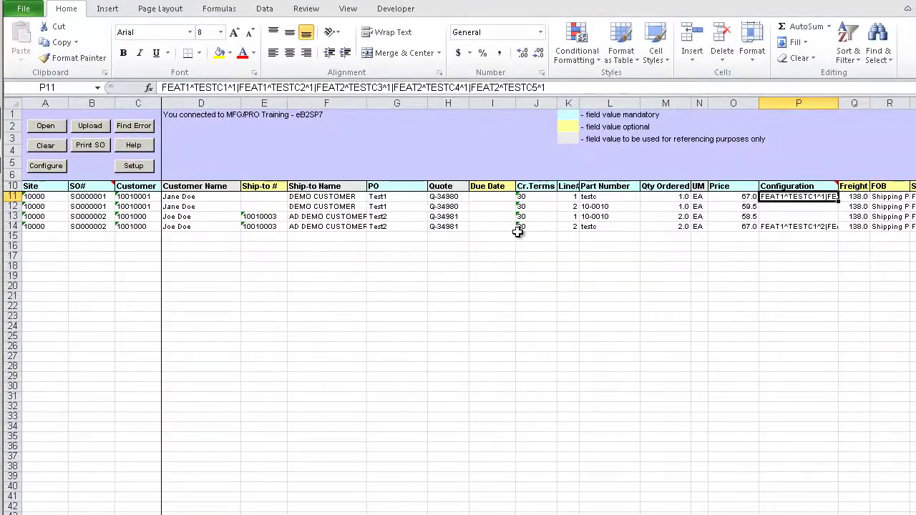
pyautogui.click(793, 227)
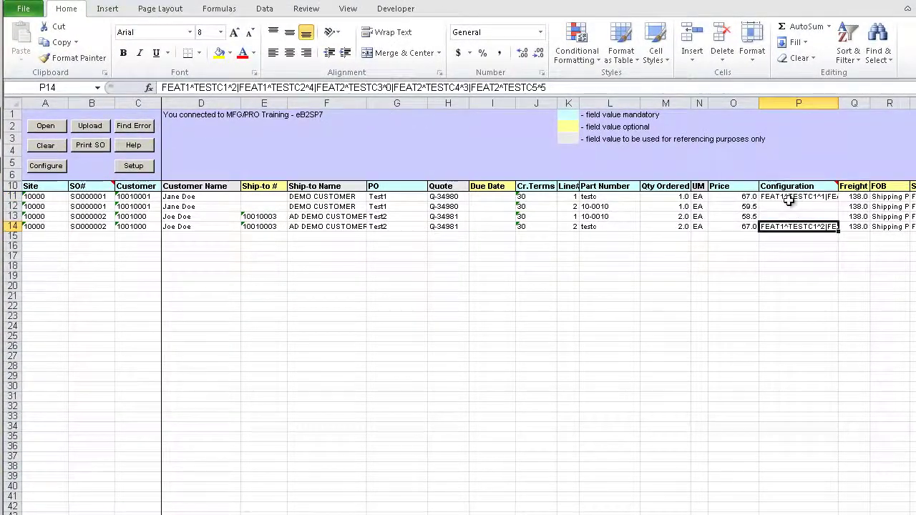
pyautogui.click(789, 198)
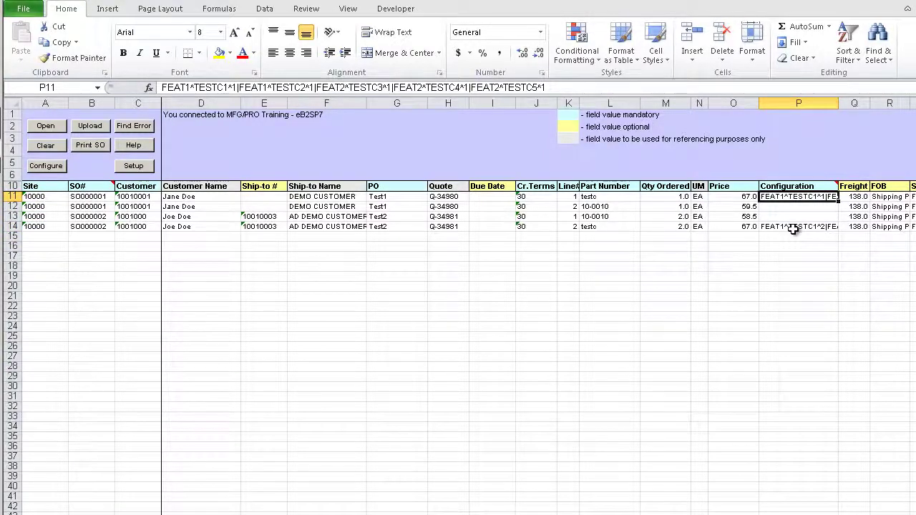
# Step: Upload the configured orders to QAD, receiving S0010225 and S0010226, and select S0010225
pyautogui.click(88, 129)
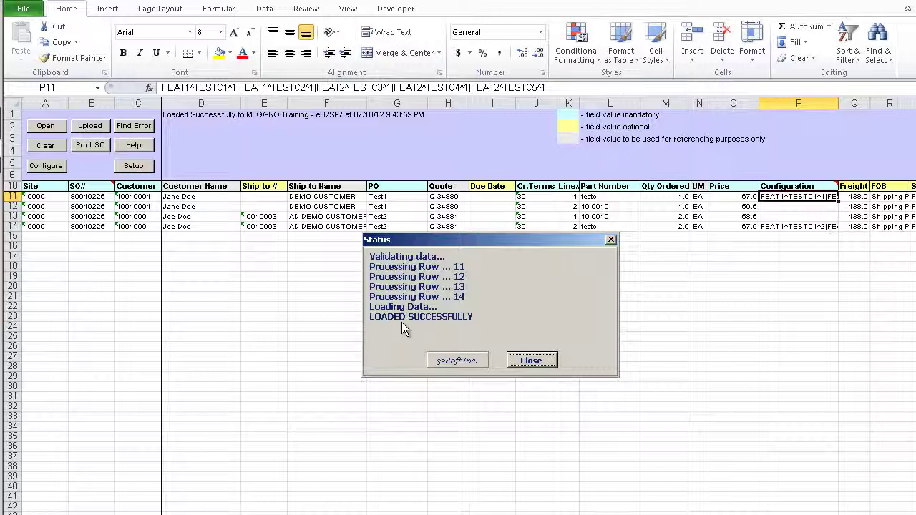
pyautogui.click(530, 361)
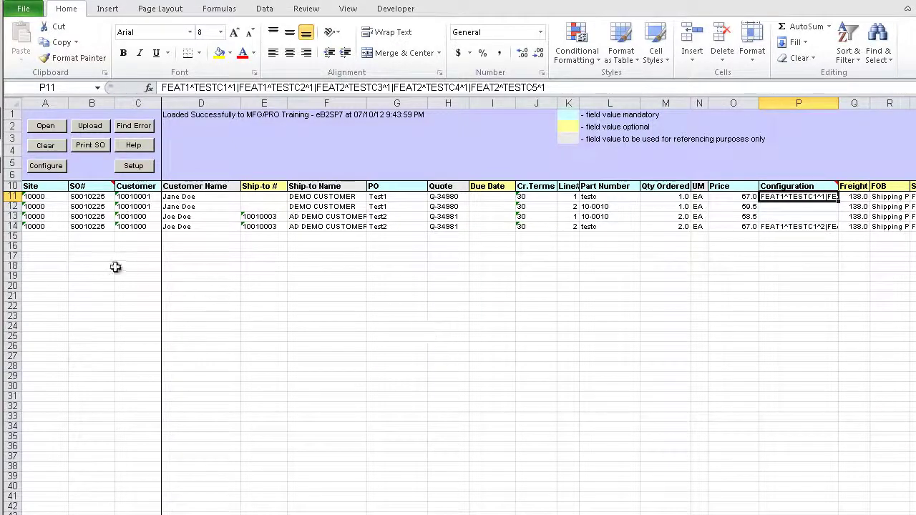
pyautogui.click(87, 198)
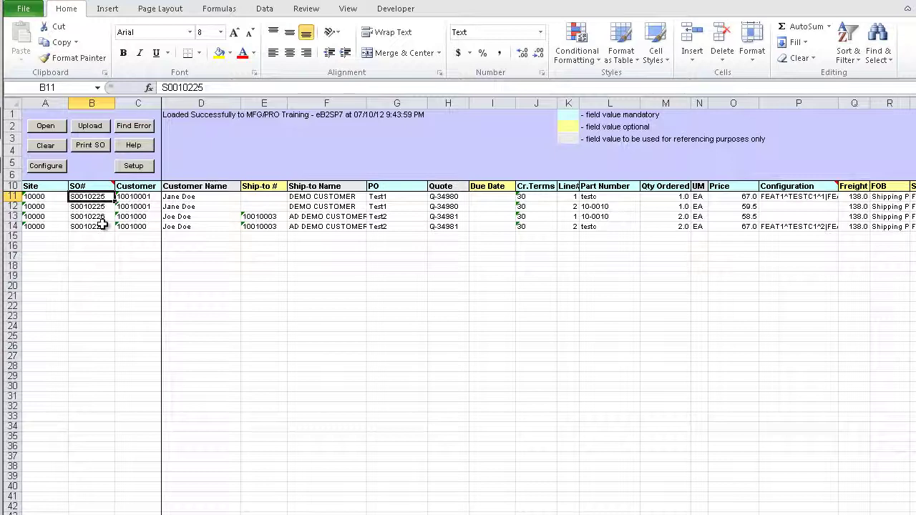
# Step: Print and review the report for sales order S0010225, totalling USD 126.50
pyautogui.click(90, 146)
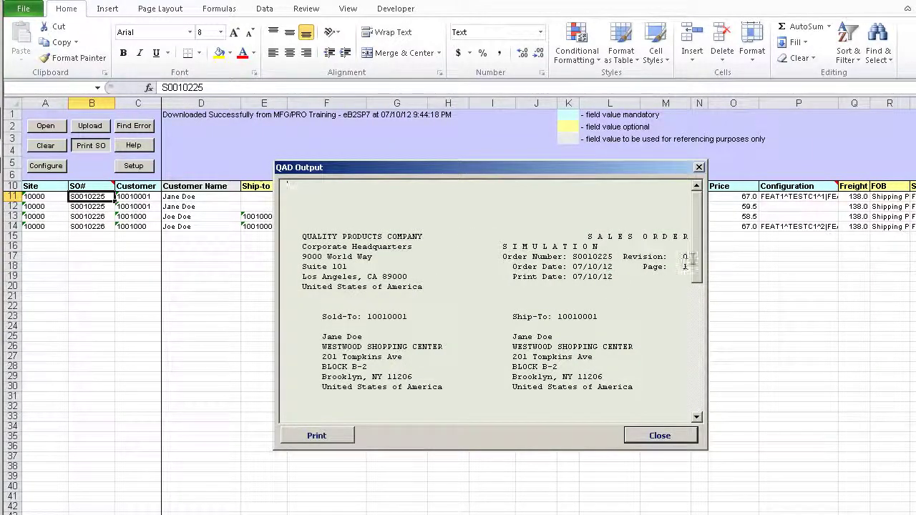
pyautogui.moveTo(696, 267); pyautogui.dragTo(701, 415)
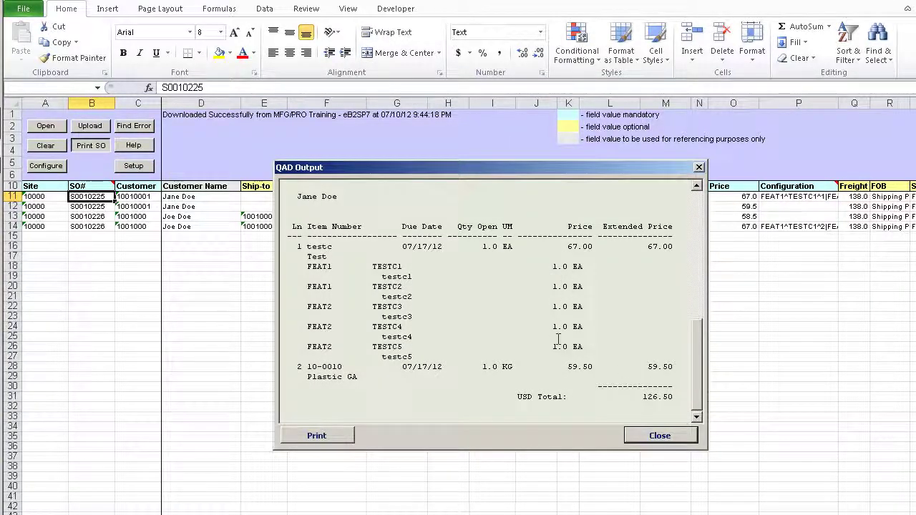
pyautogui.click(653, 438)
# Step: Print and review the report for sales order S0010226, totalling USD 251.00
pyautogui.click(100, 216)
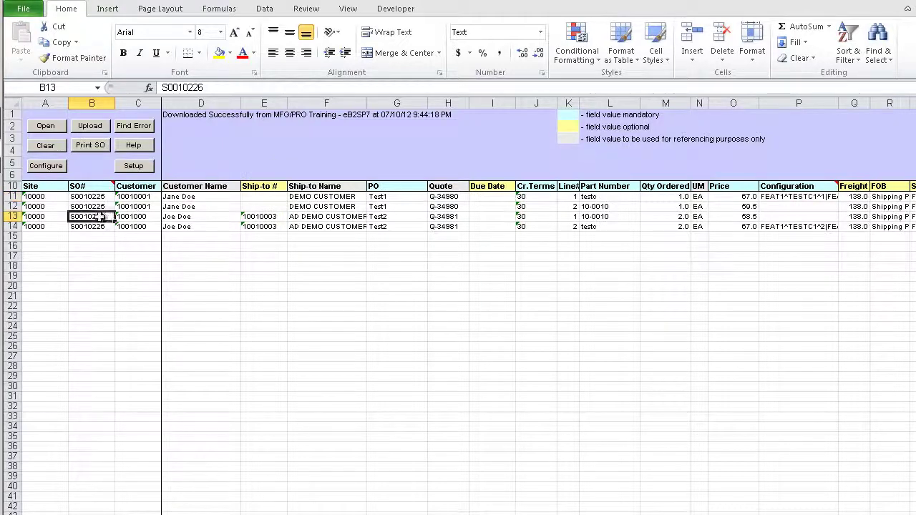
pyautogui.click(91, 146)
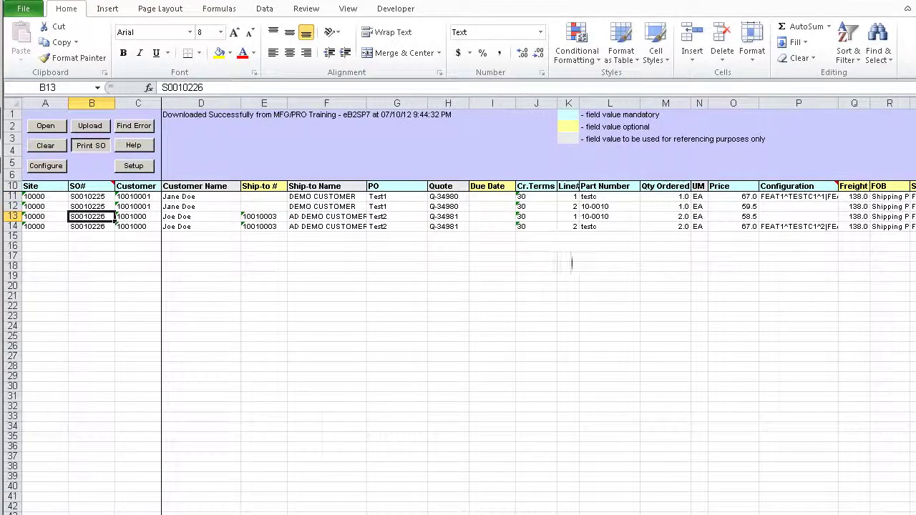
pyautogui.moveTo(697, 247); pyautogui.dragTo(698, 378)
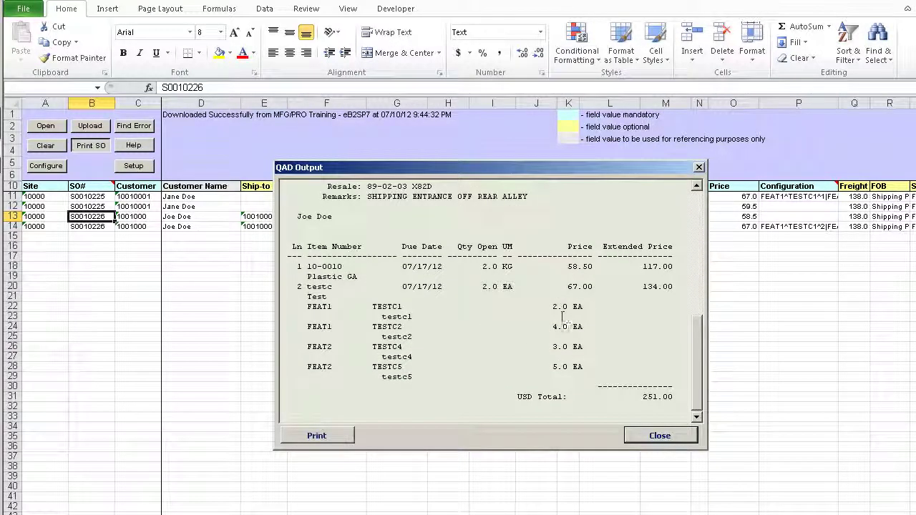
pyautogui.click(649, 438)
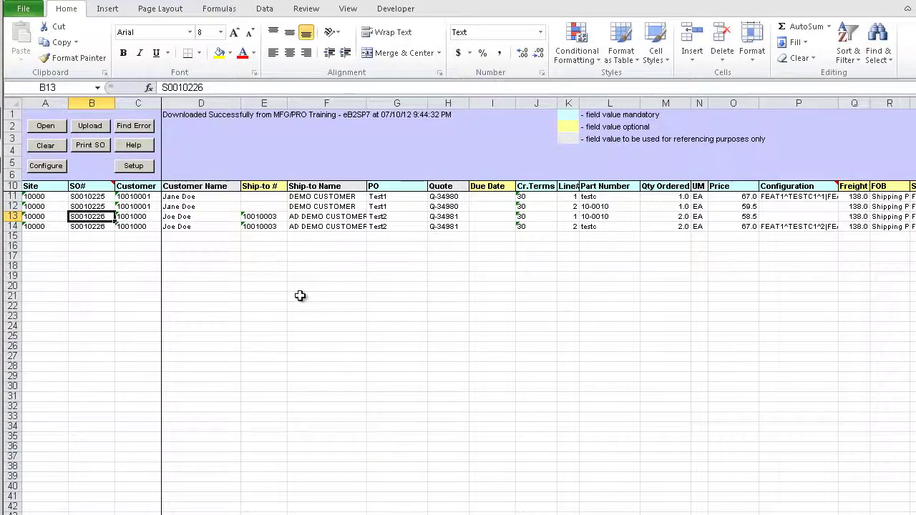